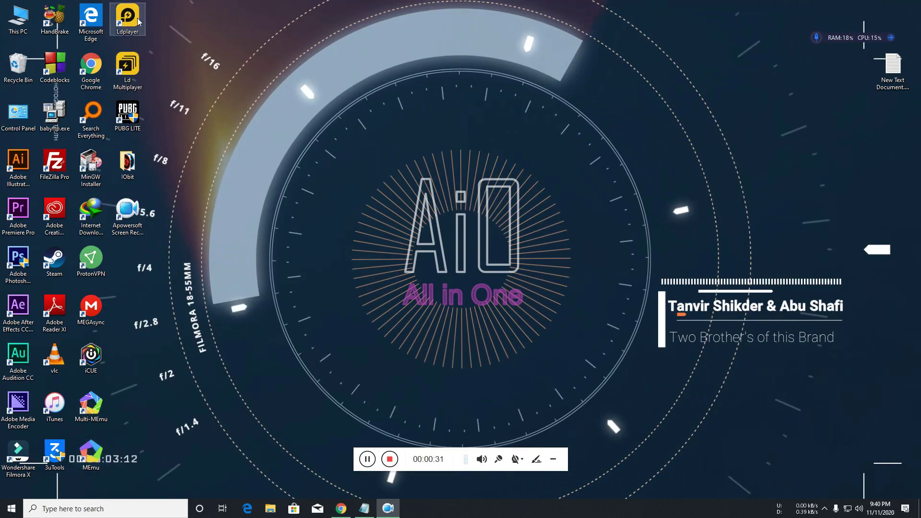
Step: Launch LDPlayer from its desktop shortcut with administrator rights
right_click(136, 21)
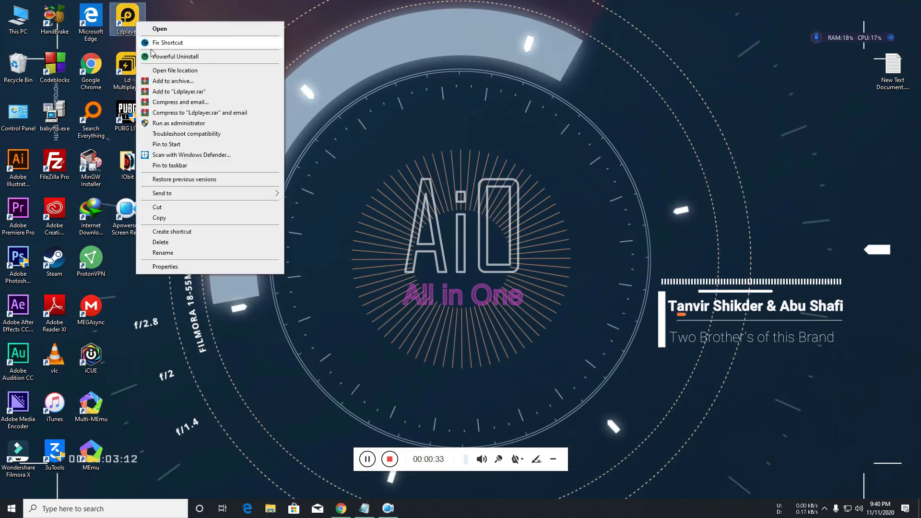
click(175, 124)
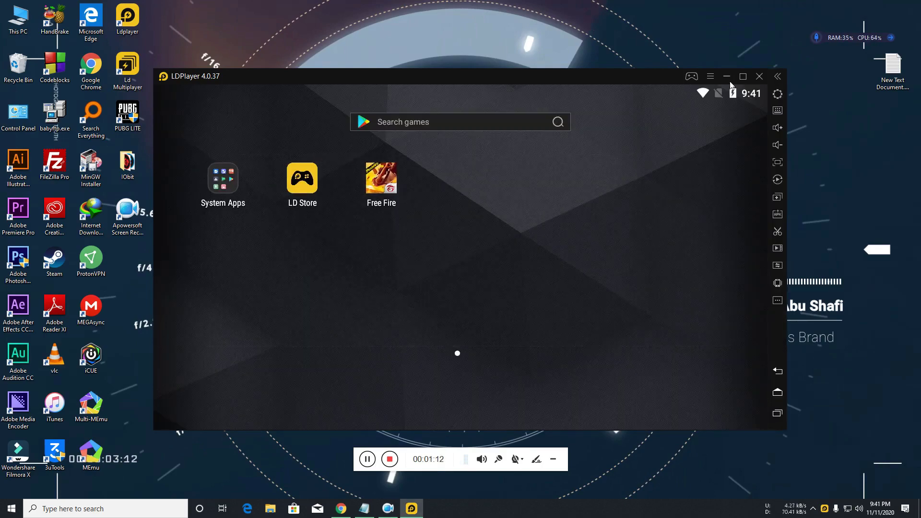
Step: Maximize LDPlayer, search the Play Store for 'cod' and install Call of Duty: Mobile
click(741, 77)
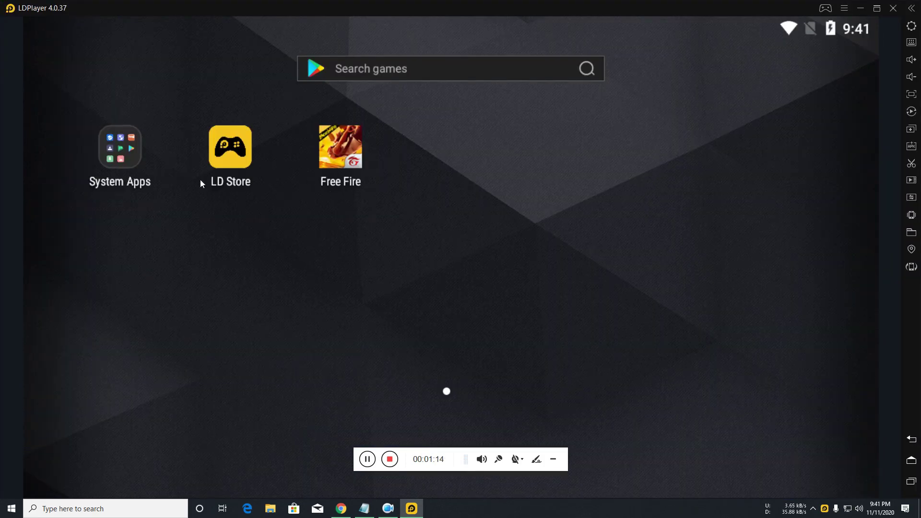
click(148, 180)
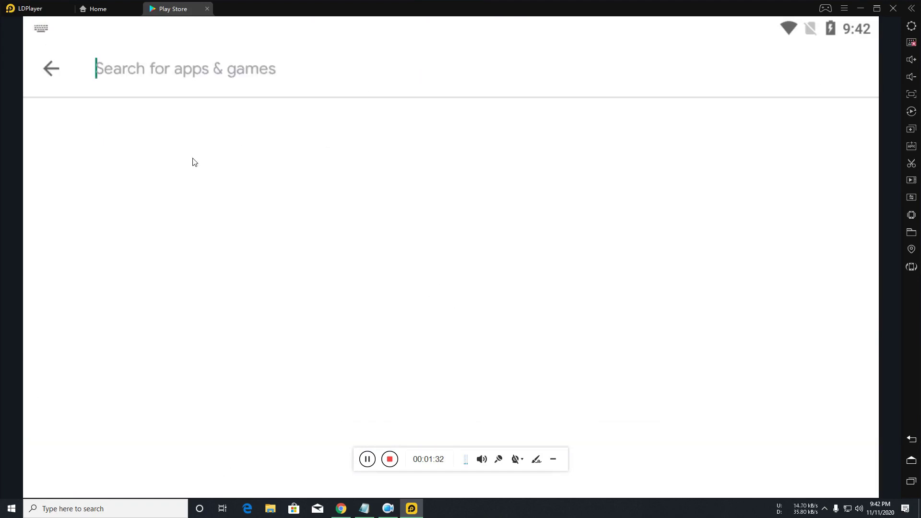
click(182, 148)
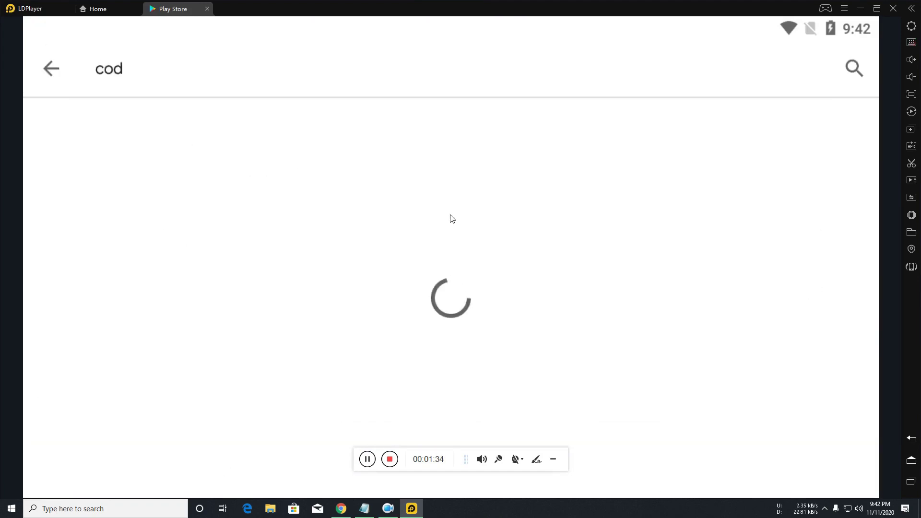
click(786, 137)
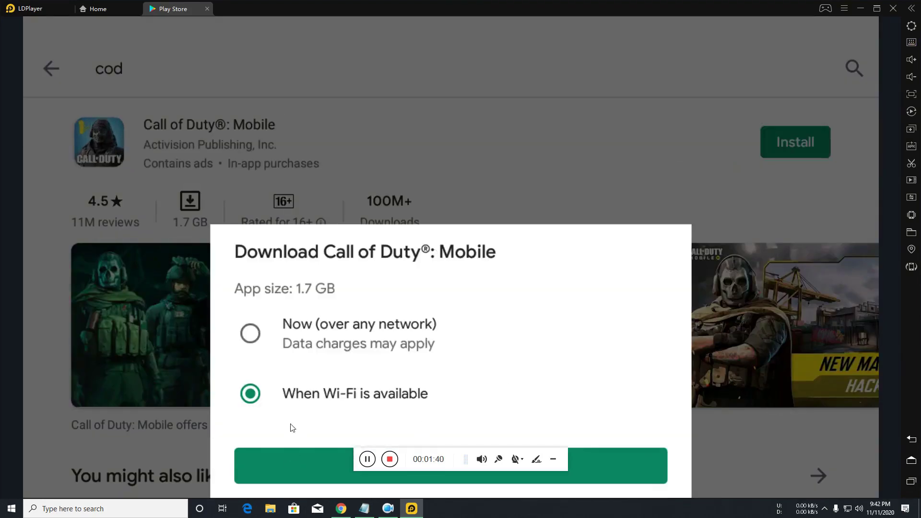
Step: Download now over any network and track the install in the notification shade
click(258, 336)
click(315, 459)
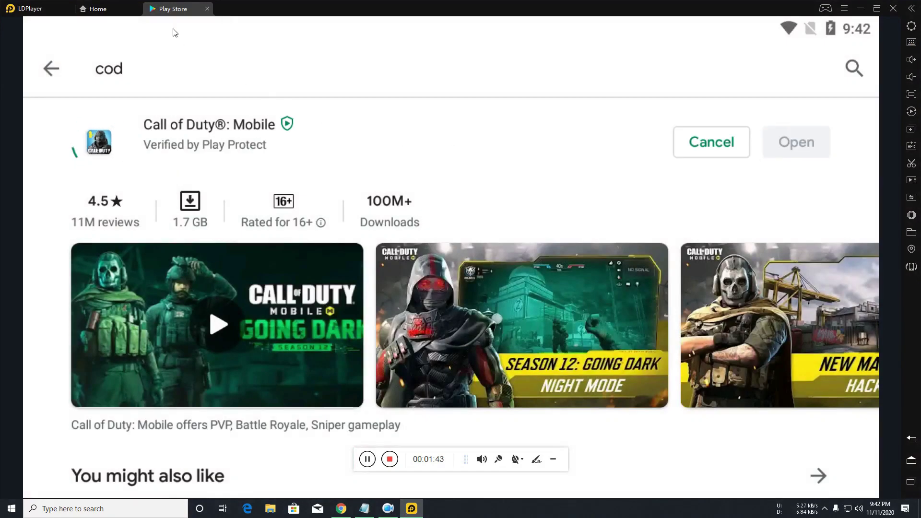
drag(164, 46, 222, 263)
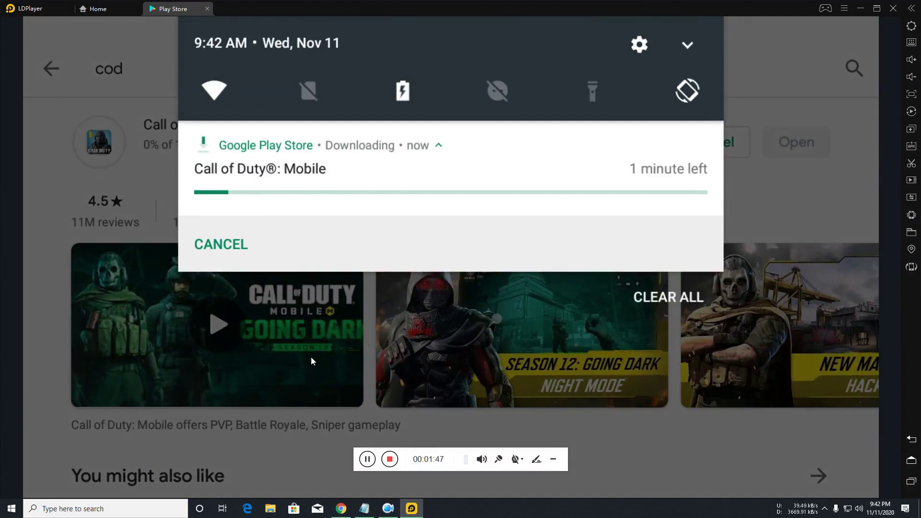
click(342, 222)
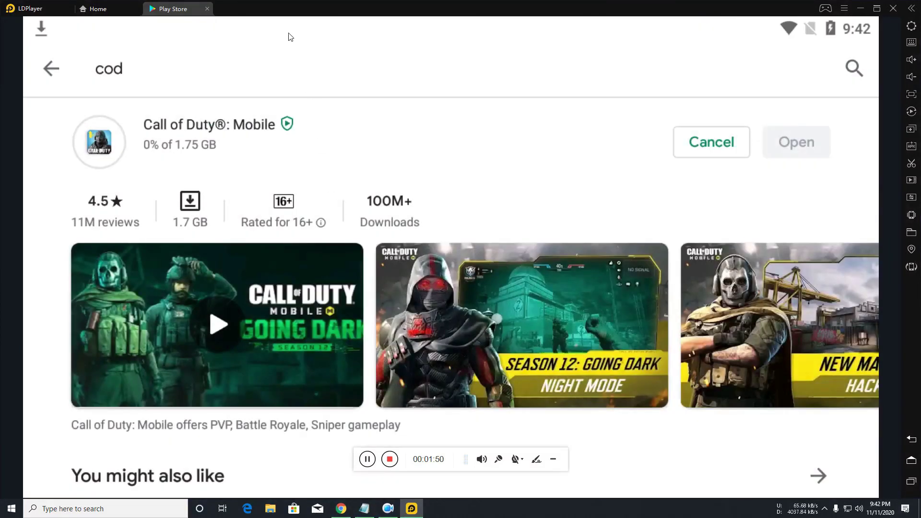
drag(290, 37, 306, 199)
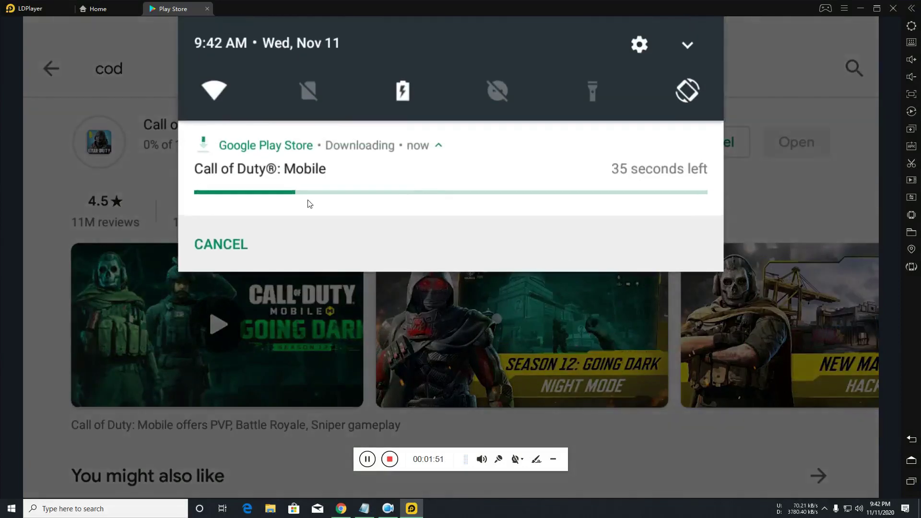
click(362, 321)
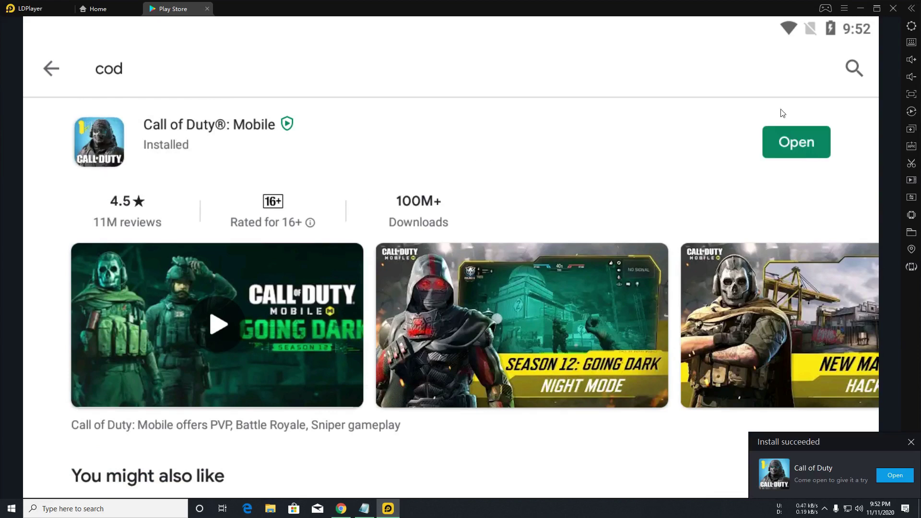
Step: Close the Play Store, start Call of Duty and allow its microphone access
click(206, 10)
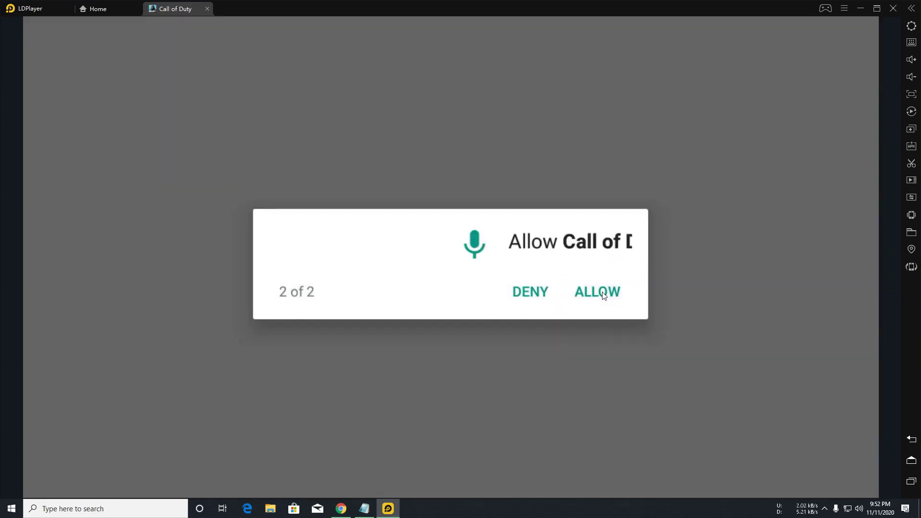
click(602, 291)
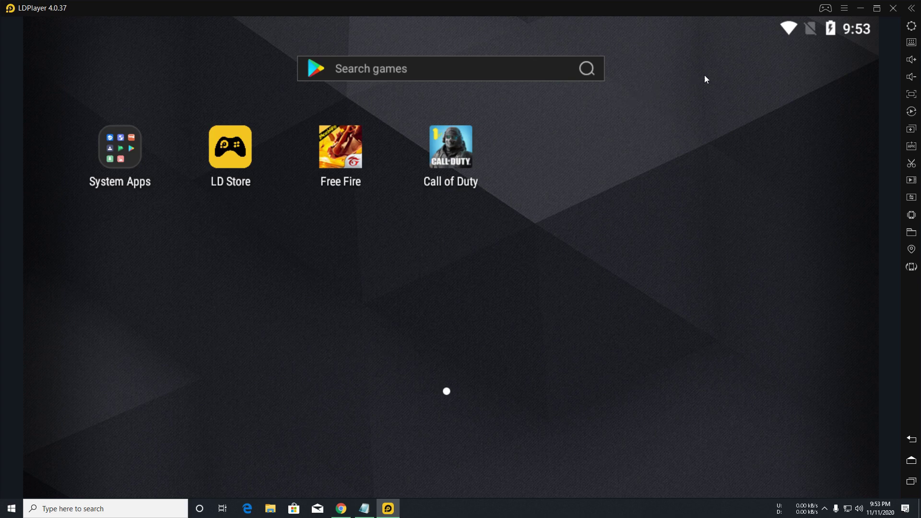
Step: Exit LDPlayer completely and refresh the Windows desktop
click(894, 8)
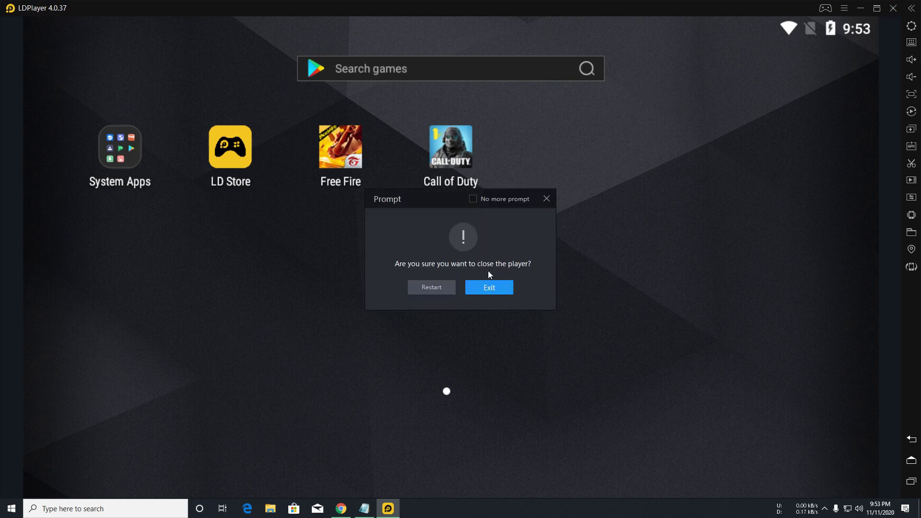
click(489, 287)
right_click(484, 121)
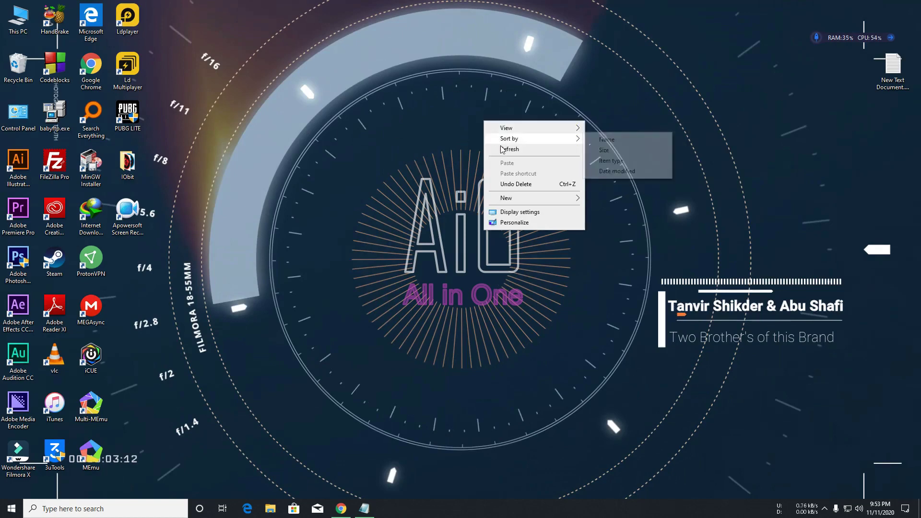
right_click(506, 149)
right_click(535, 175)
click(551, 202)
Step: Refresh the desktop several more times from its context menu
right_click(518, 145)
click(538, 179)
right_click(536, 174)
click(559, 202)
right_click(561, 200)
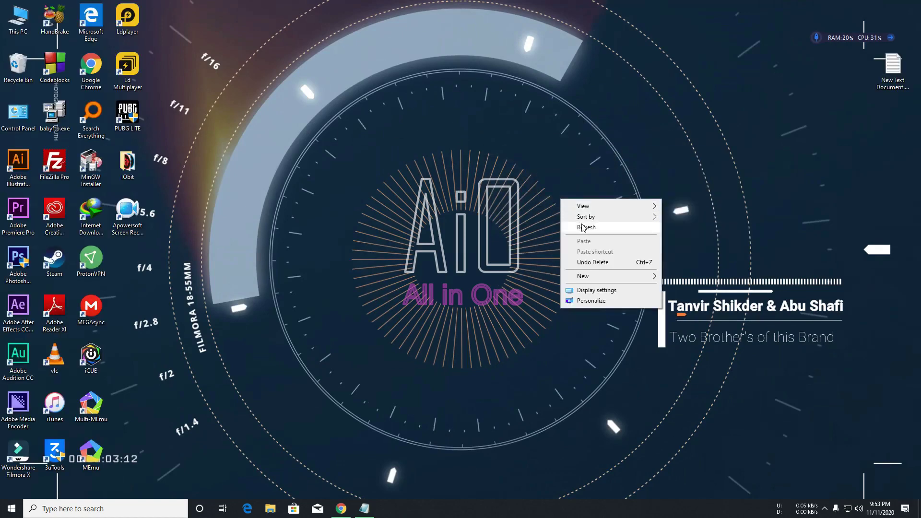
click(583, 227)
right_click(500, 149)
click(523, 176)
right_click(522, 173)
click(561, 204)
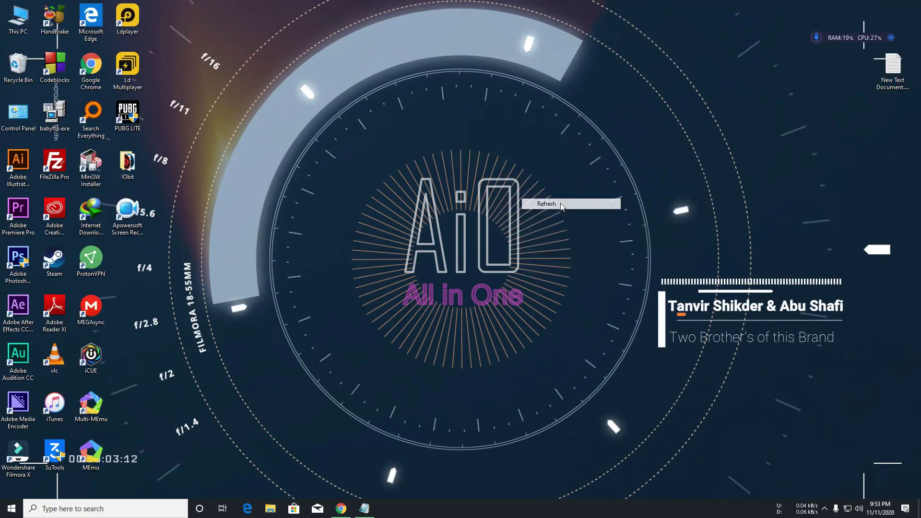
right_click(561, 204)
click(575, 227)
right_click(525, 170)
click(546, 197)
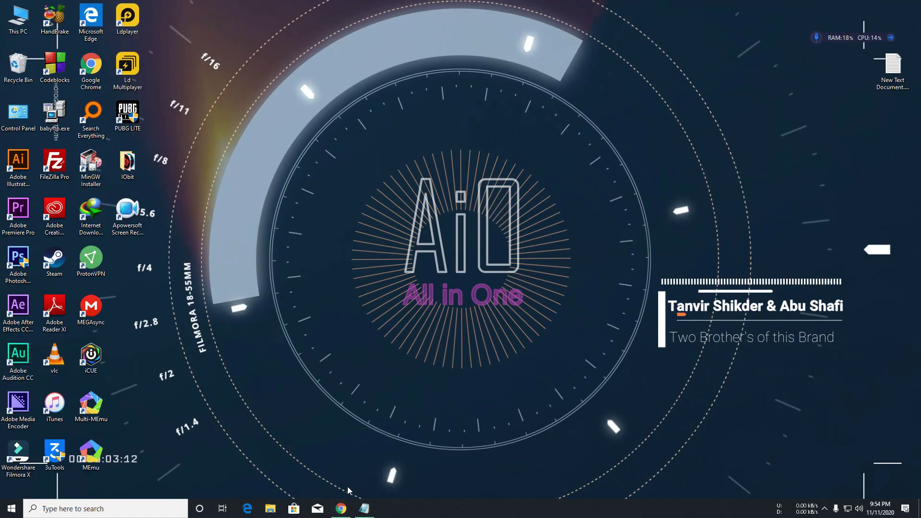
Step: Bring up Chrome and shrink it to a smaller window
mouse_move(345, 504)
click(335, 506)
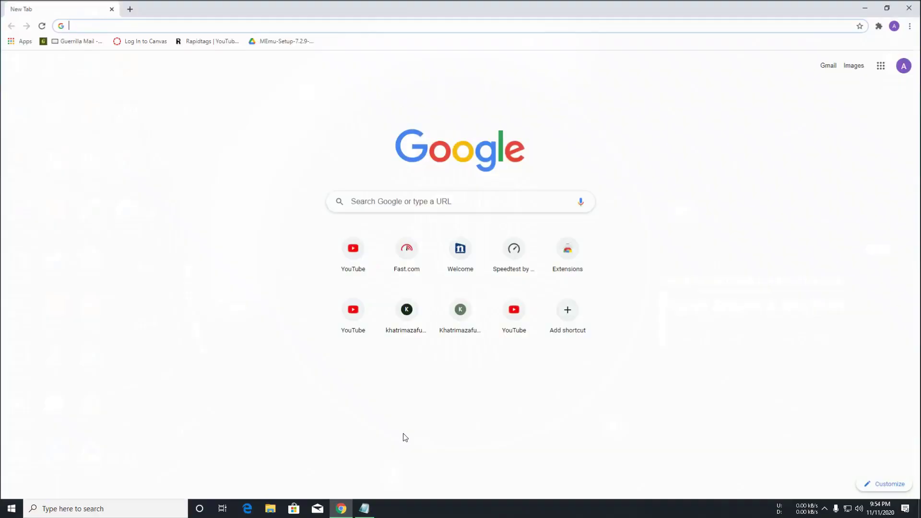
drag(602, 5, 538, 85)
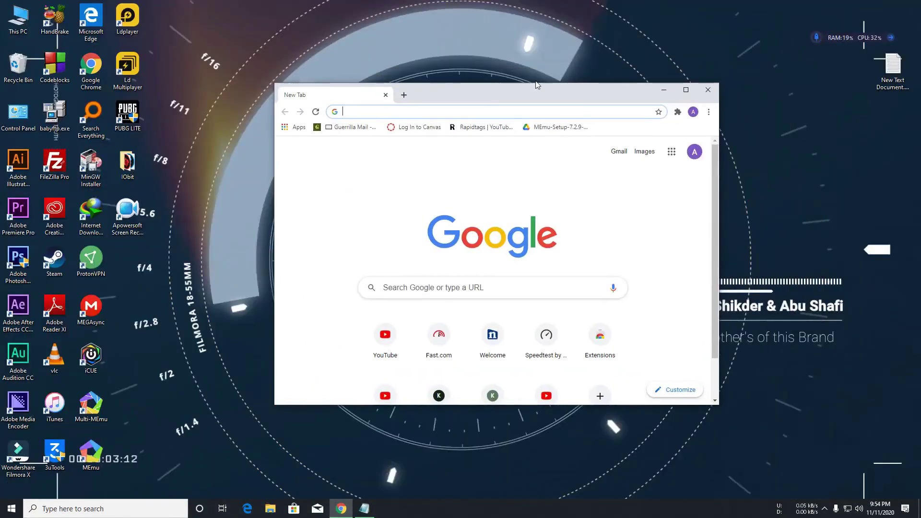
Step: Copy the Google Drive link from New Text Document.txt, minimize Notepad, maximize Chrome
double_click(894, 66)
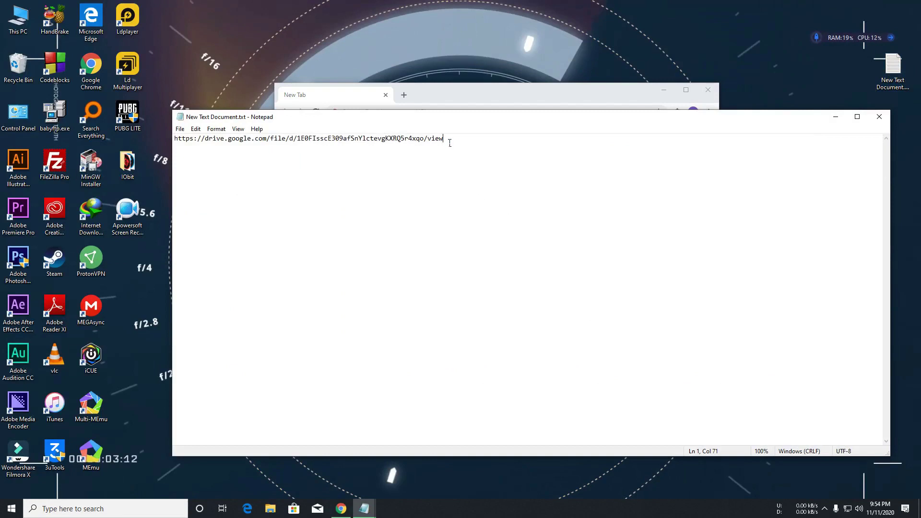
drag(450, 142, 173, 139)
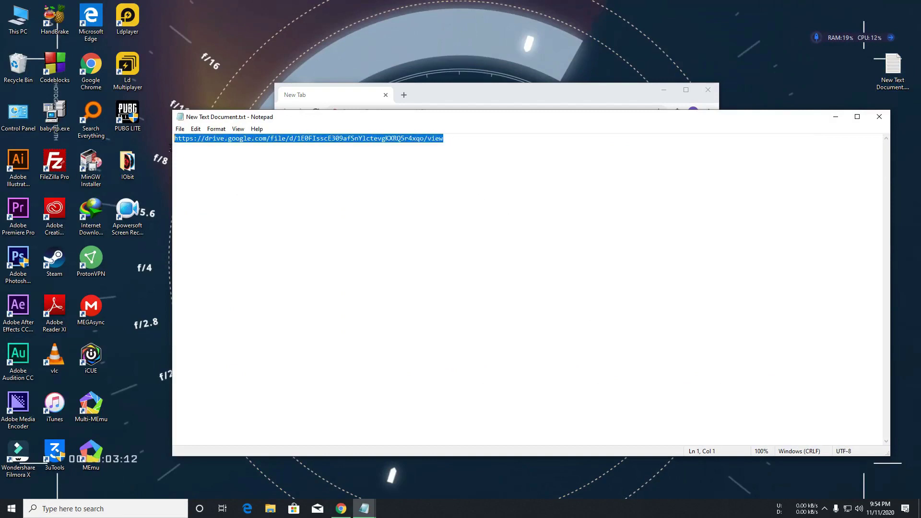
right_click(232, 145)
click(248, 171)
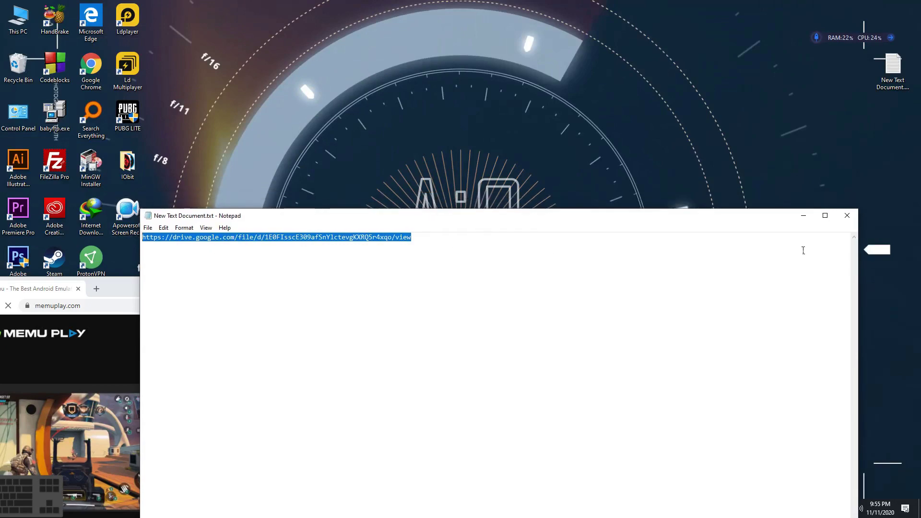
click(801, 201)
drag(311, 285, 287, 1)
Step: Open the official MEmu site from the 'memu emulator' results and download the offline installer
click(11, 25)
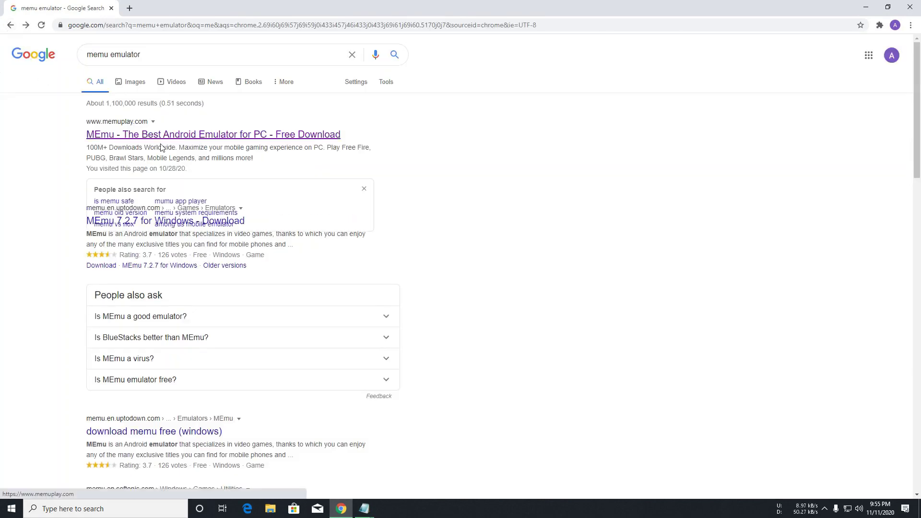
click(134, 133)
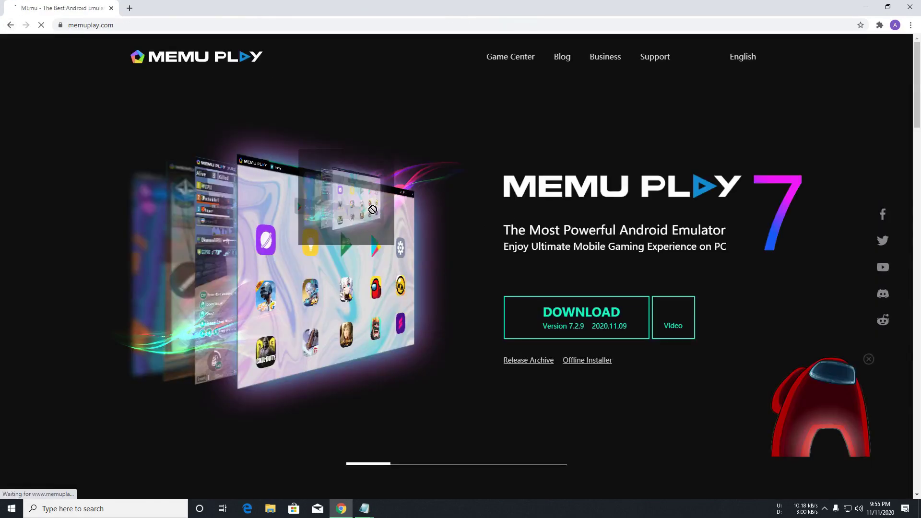
scroll(319, 307, down, 3)
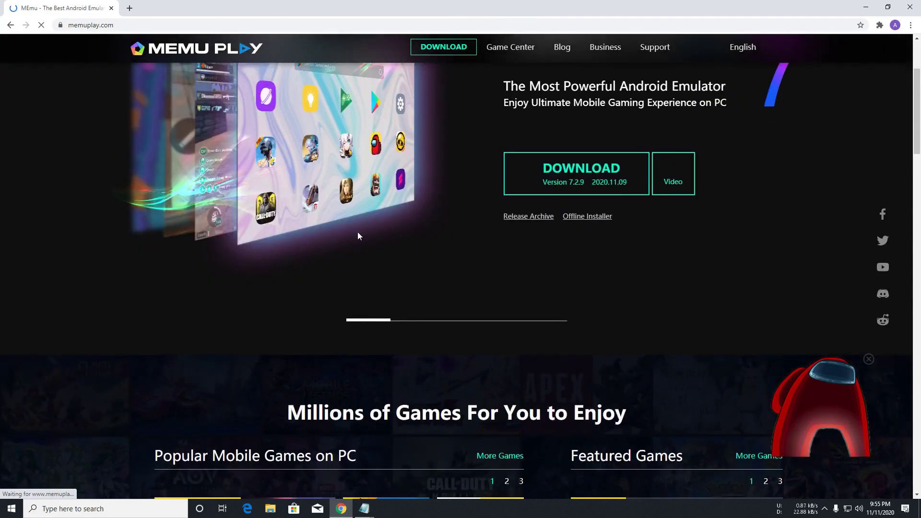
scroll(384, 242, down, 5)
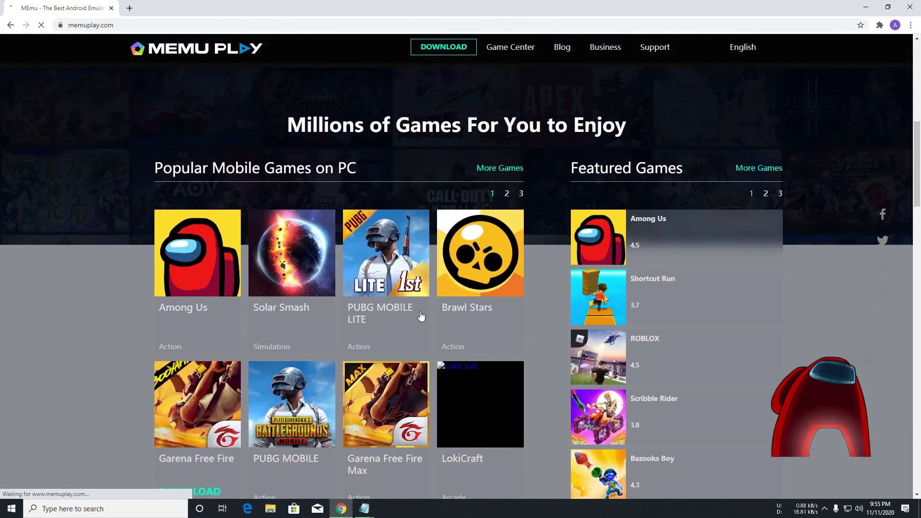
scroll(425, 304, down, 6)
scroll(413, 307, up, 7)
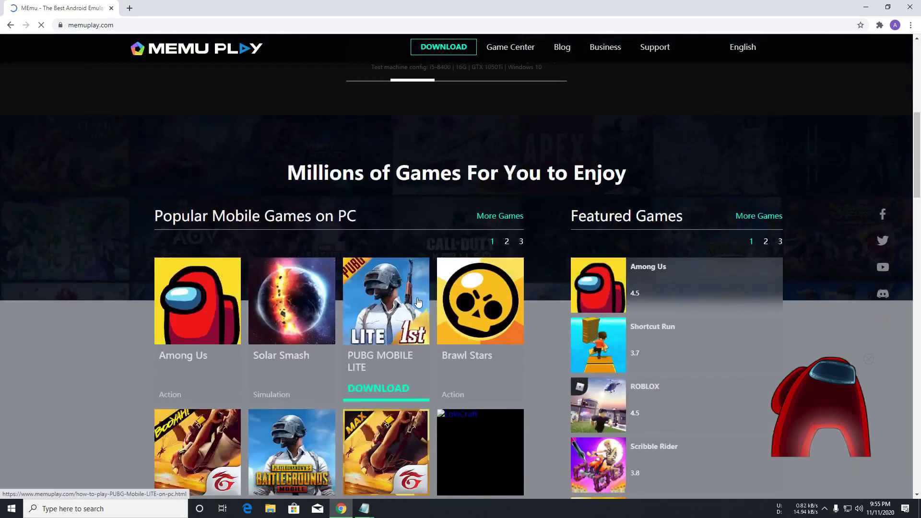
scroll(391, 287, up, 8)
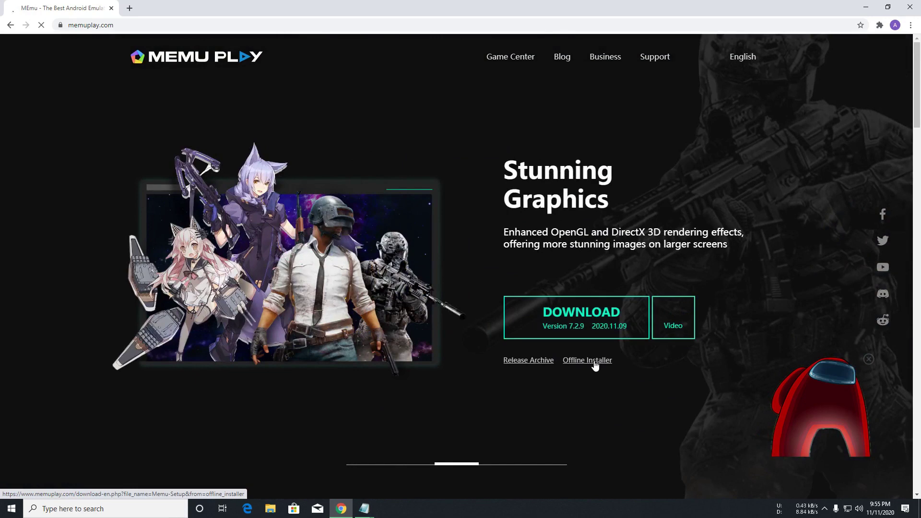
click(595, 364)
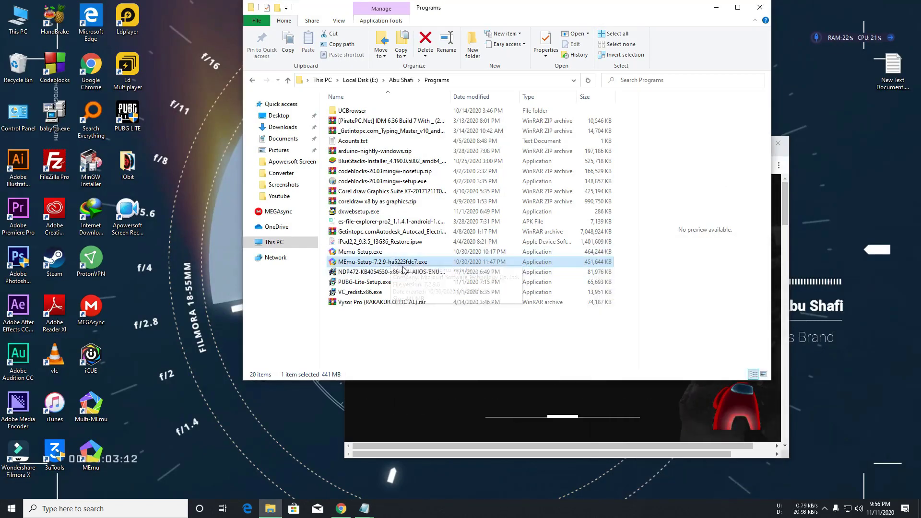
Step: Minimize the Programs folder and Chrome, then refresh the desktop
drag(647, 19, 462, 78)
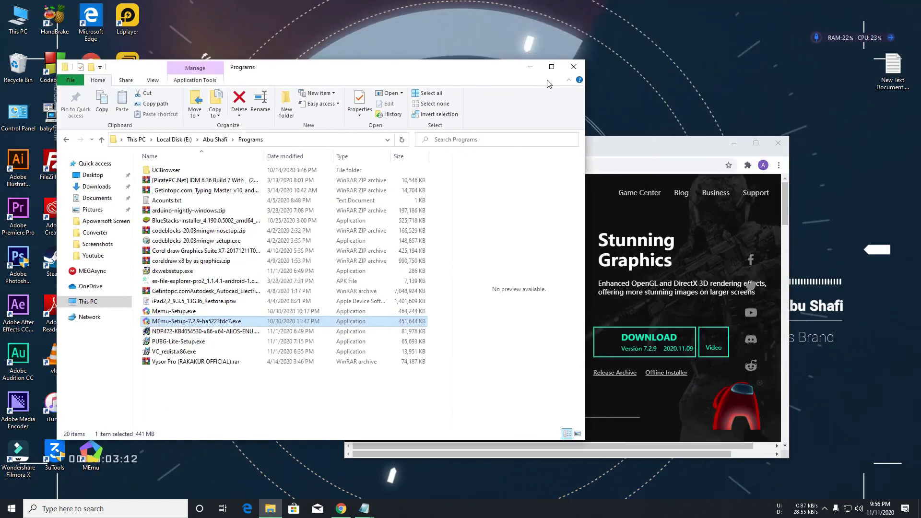
click(530, 67)
drag(590, 143, 532, 3)
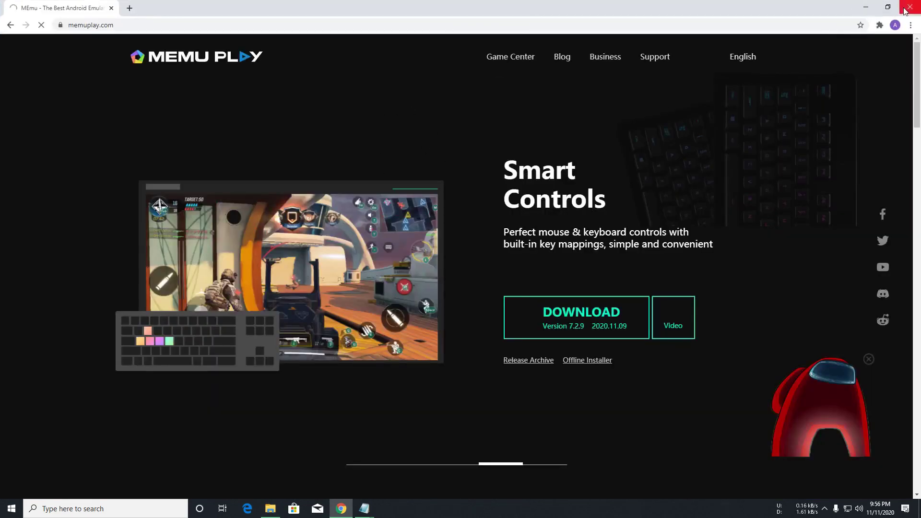
click(866, 6)
right_click(537, 126)
click(562, 154)
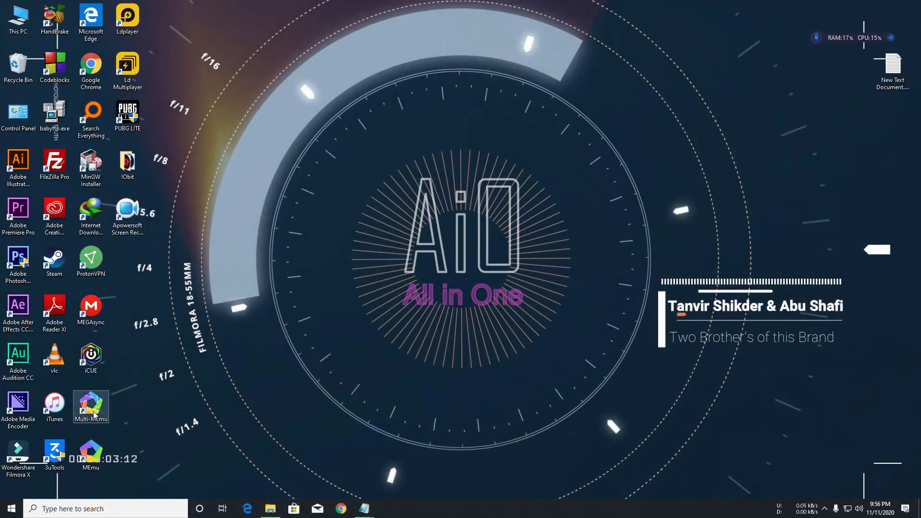
Step: Run MEmu as administrator and close both Notepad documents
right_click(99, 457)
click(123, 303)
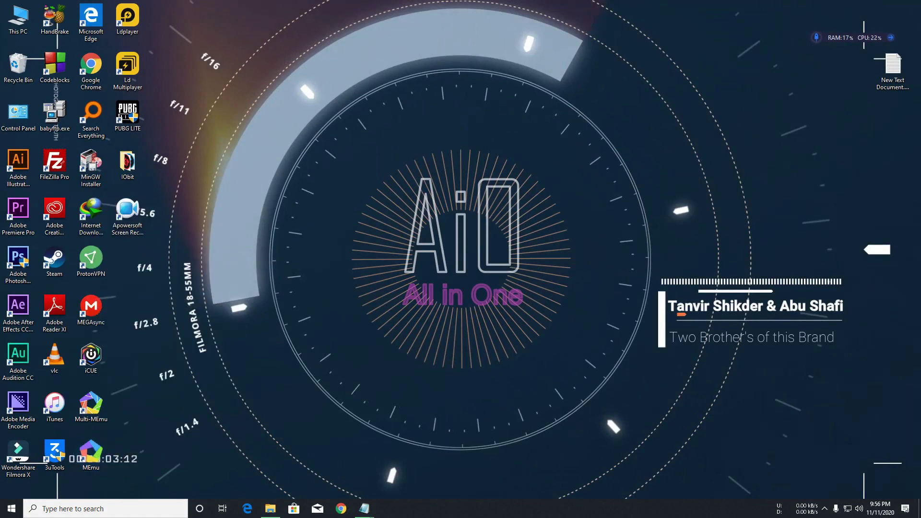
mouse_move(364, 509)
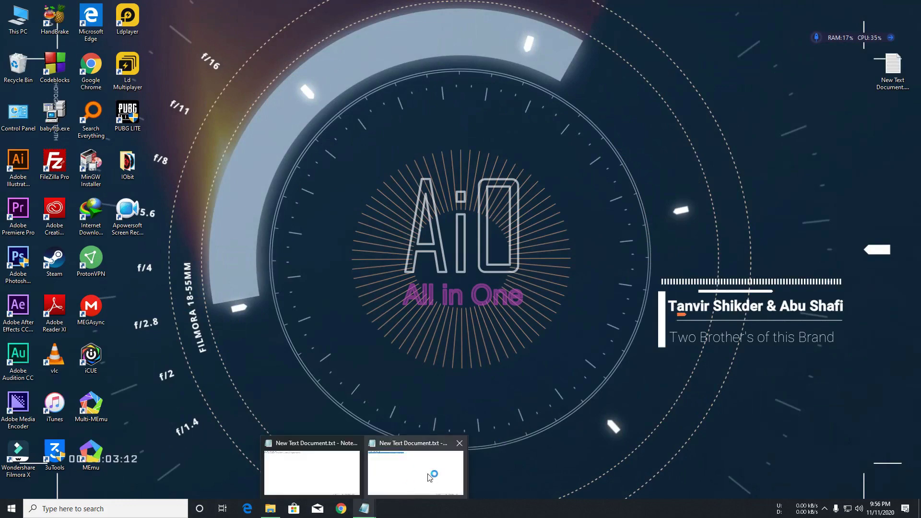
click(458, 444)
click(410, 443)
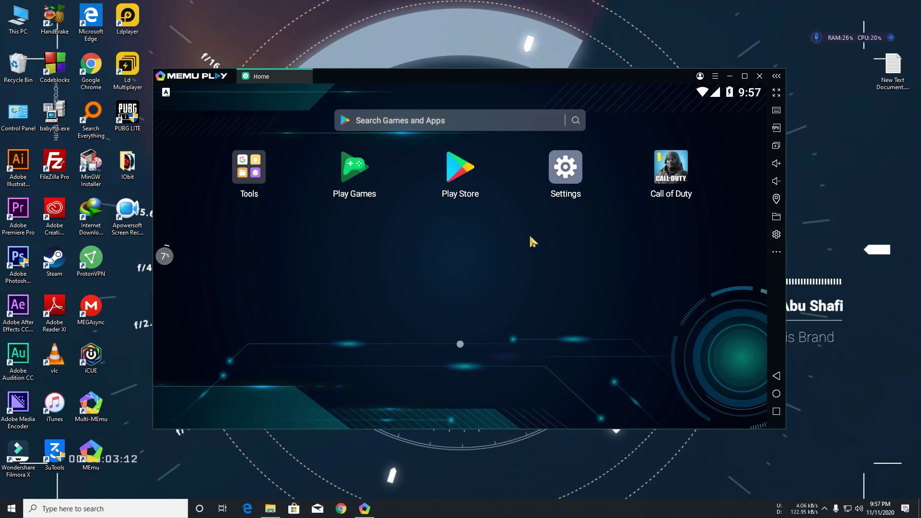
Step: Maximize MEmu, check Call of Duty: Mobile shows Open in the Play Store, then close it
click(745, 76)
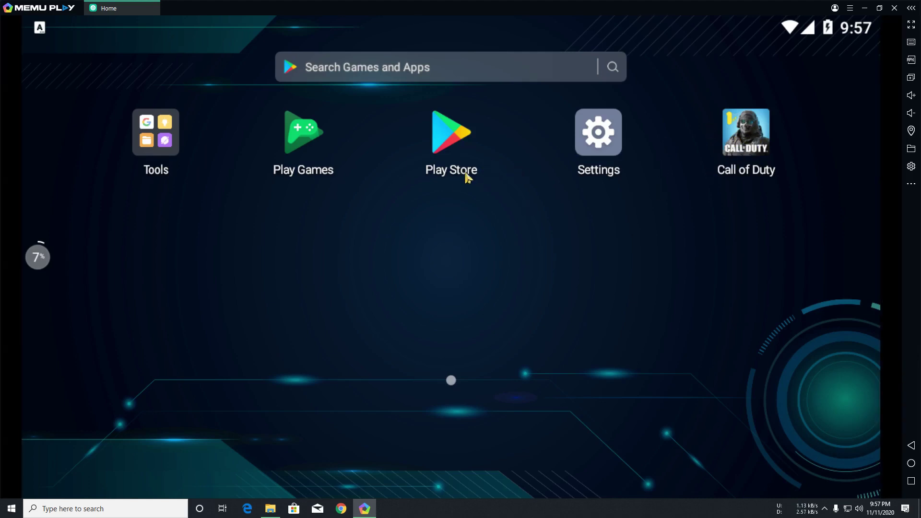
click(440, 139)
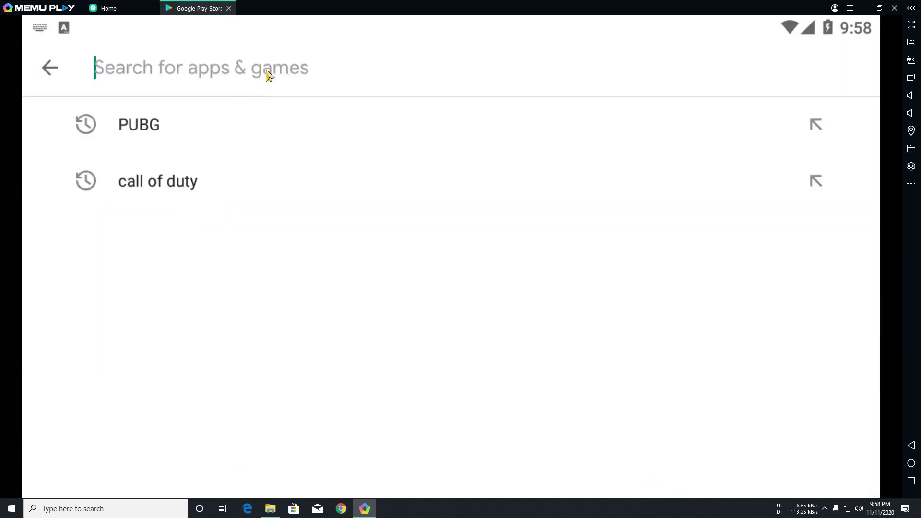
click(192, 181)
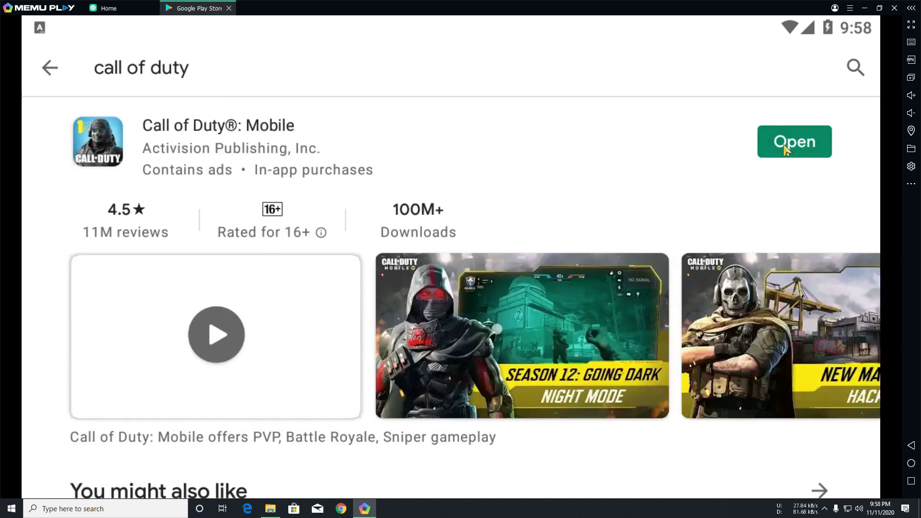
click(230, 10)
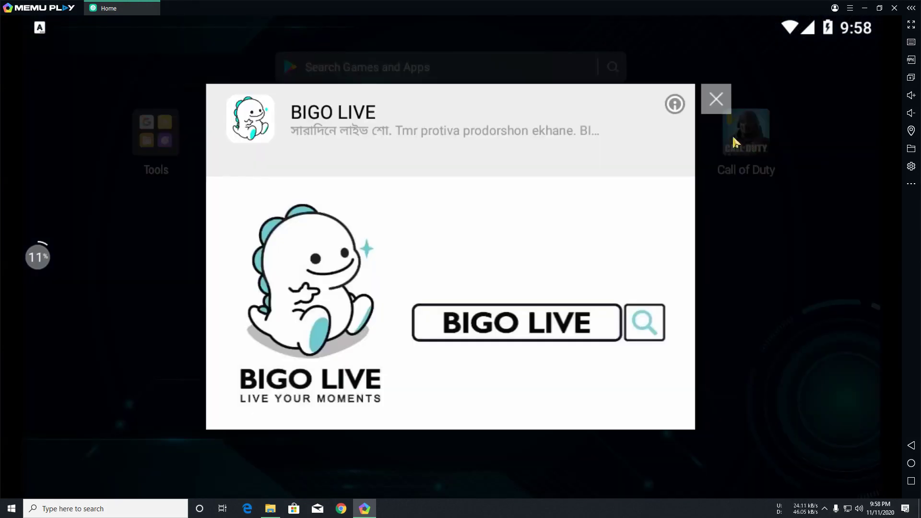
Step: Close the BIGO LIVE ad popup with its X
click(728, 121)
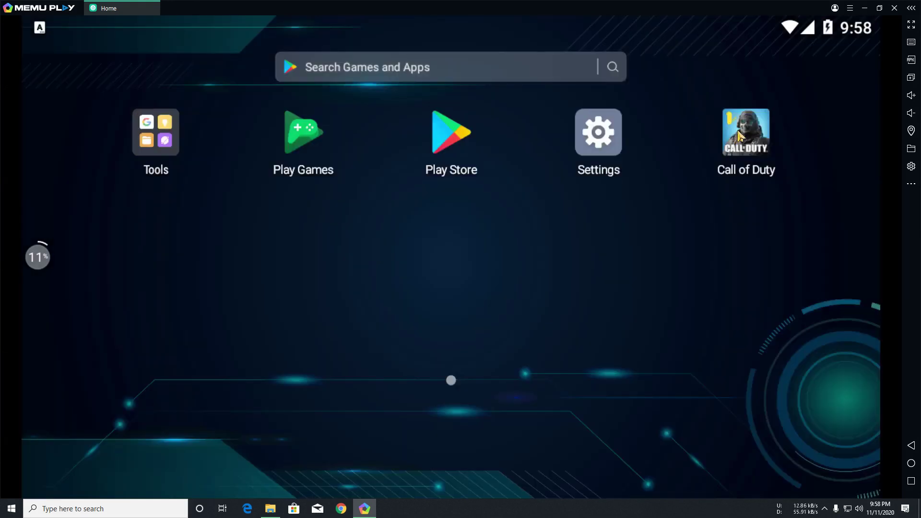